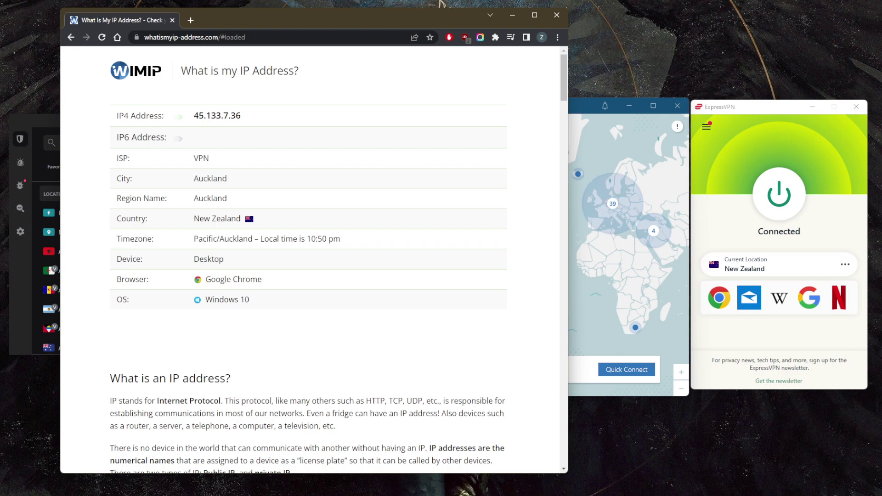
Disconnect ExpressVPN after confirming the Auckland, New Zealand IP, then bring NordVPN forward.
click(519, 491)
key(alt+Tab)
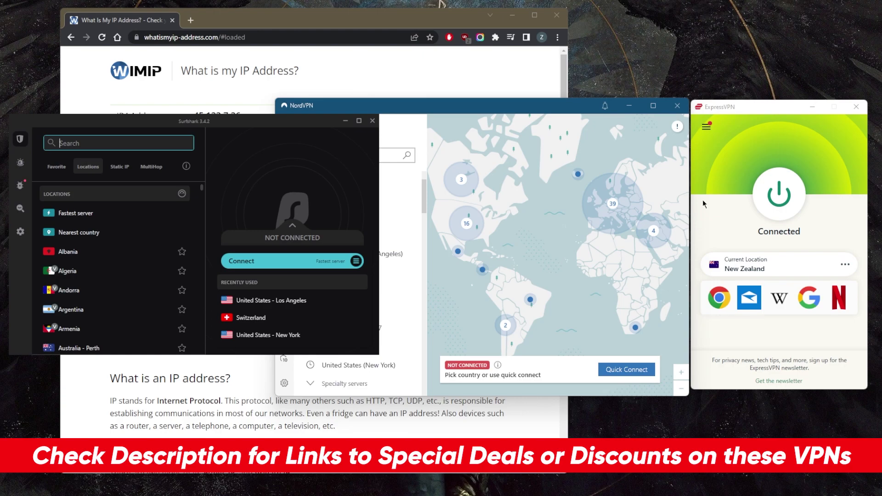
click(779, 187)
click(779, 188)
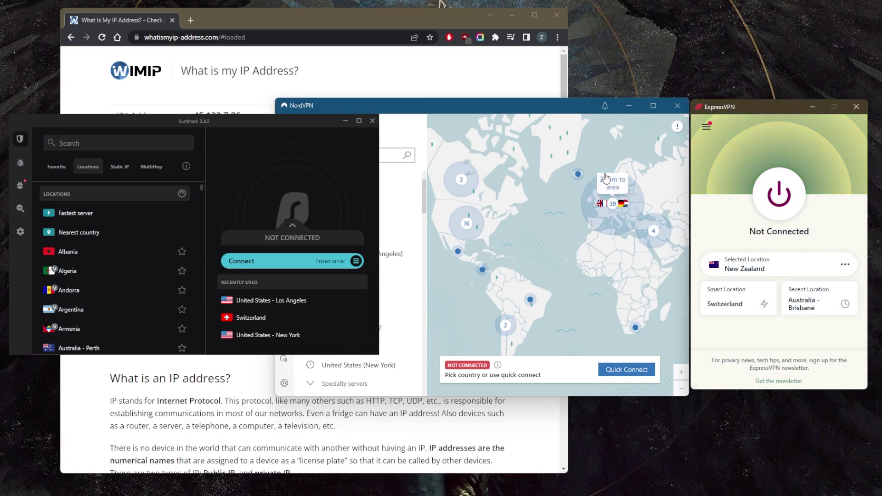
click(443, 75)
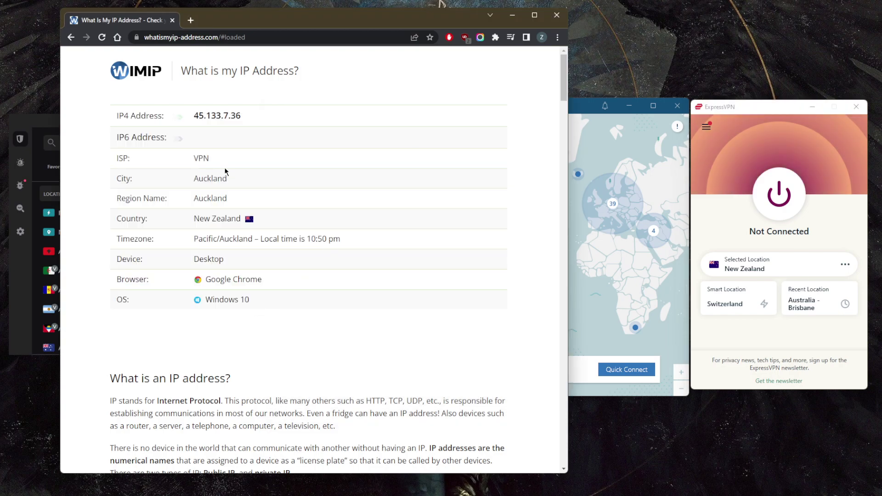
click(600, 203)
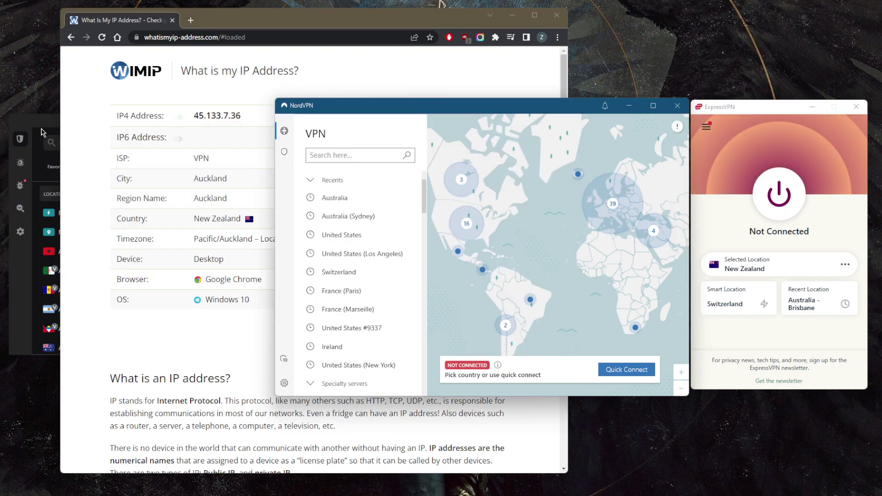
Connect NordVPN to a United States server from the map cluster.
click(41, 130)
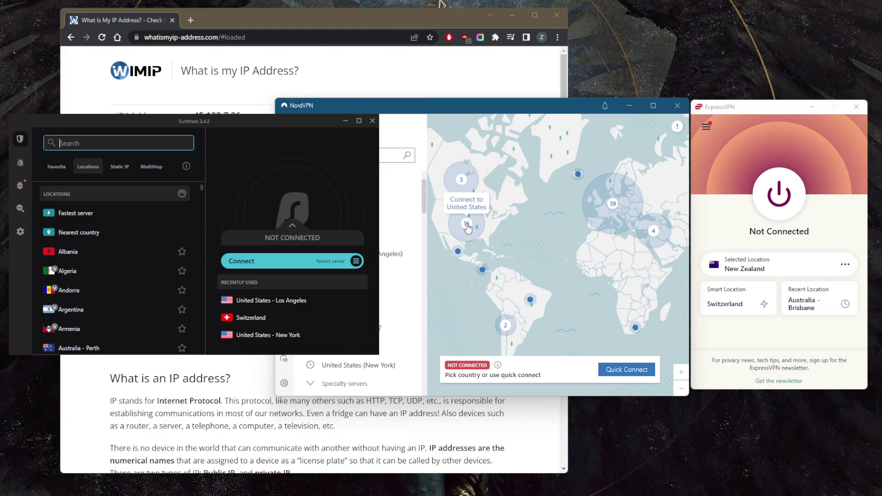
click(467, 228)
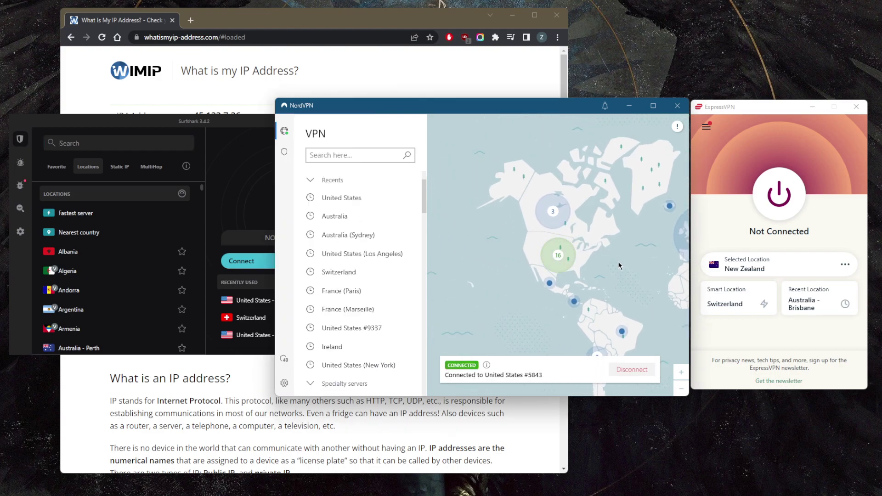
Reload the IP checker so it reports a New York, United States address.
click(398, 93)
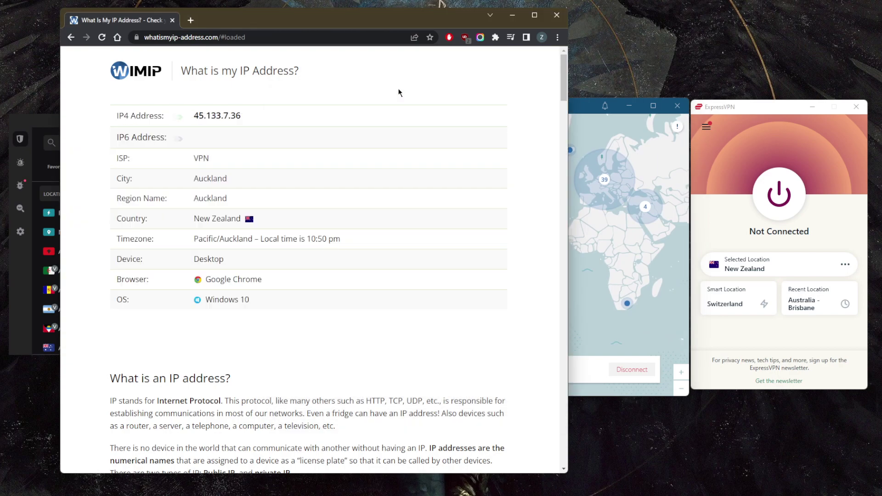
key(F5)
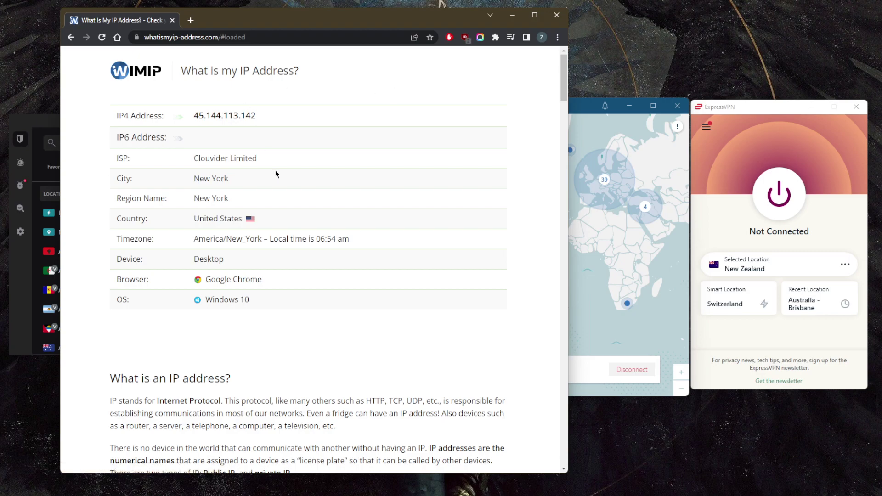
click(606, 240)
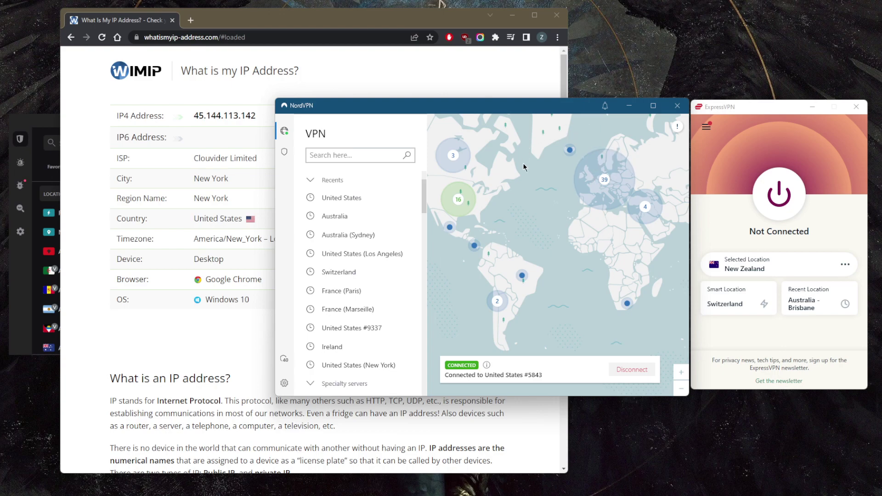
click(38, 122)
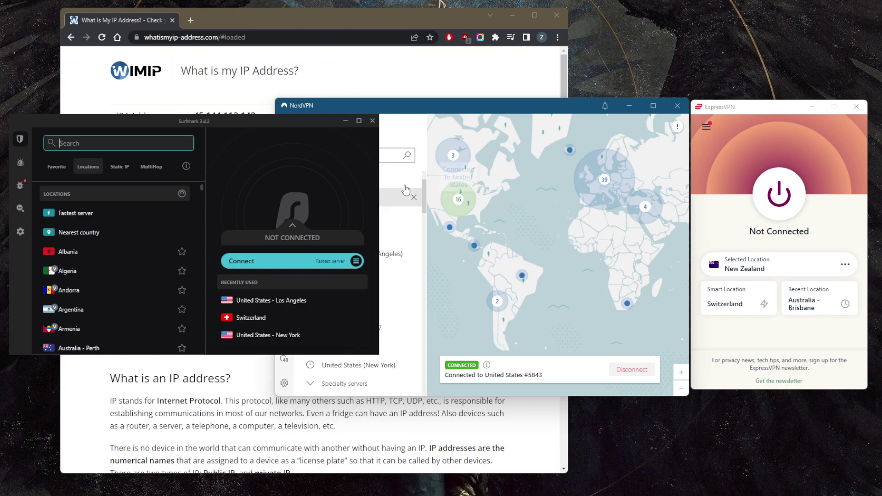
click(425, 182)
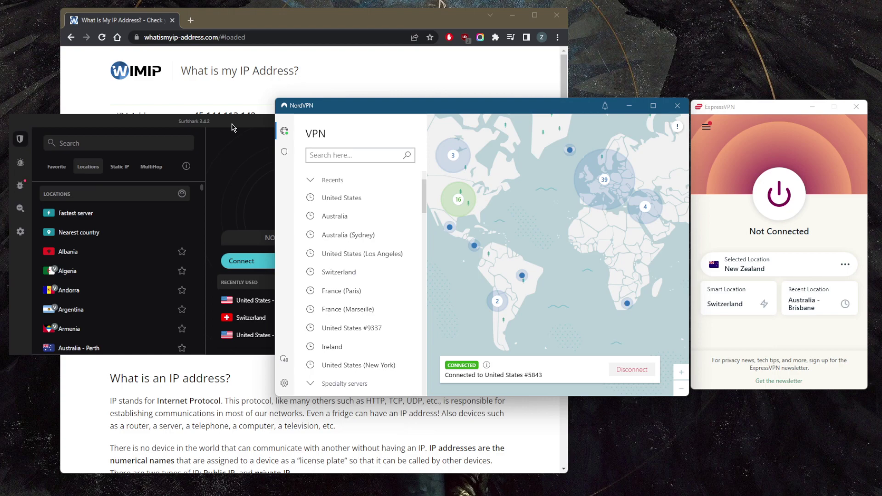
drag(504, 202, 515, 223)
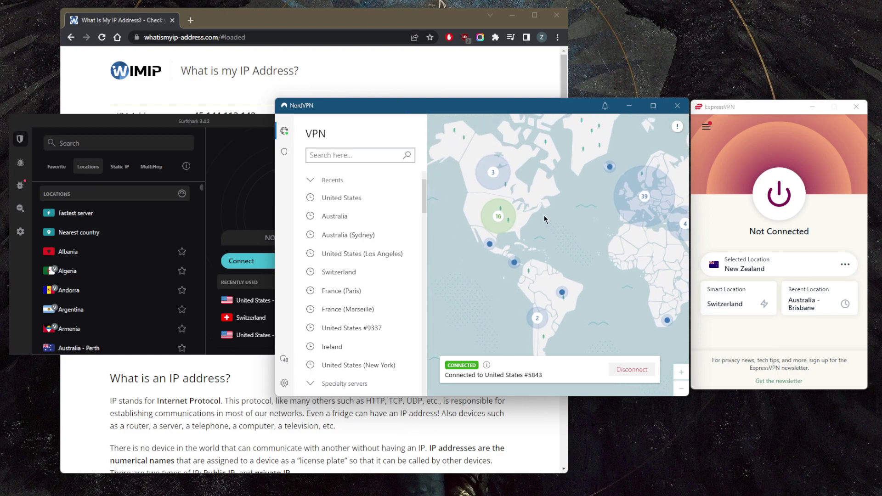